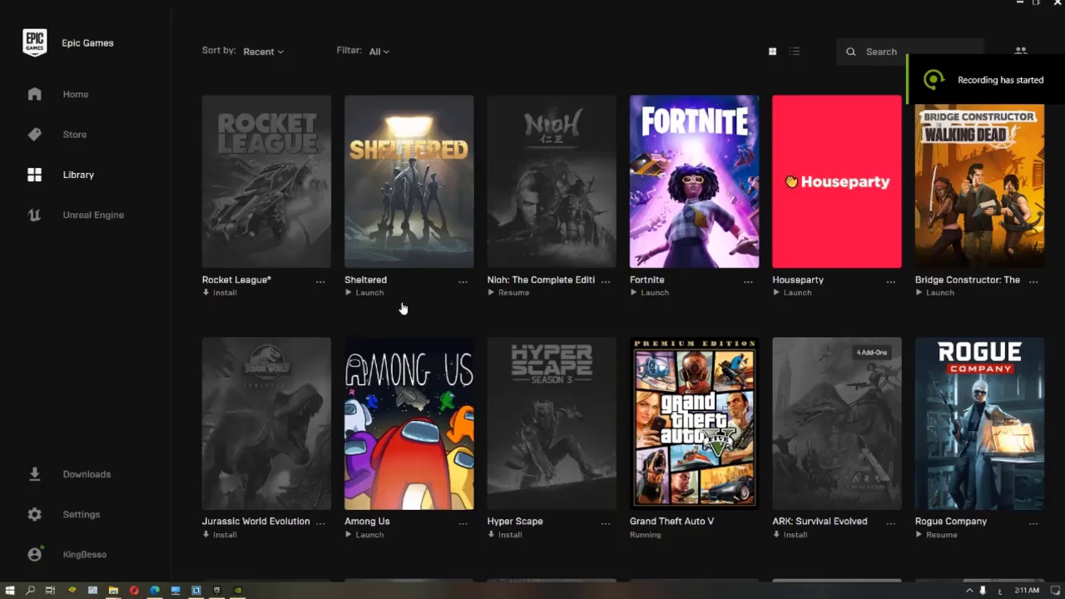
Step: Start installing Rocket League into the Z:\sports games folder with Auto-Update turned off
click(321, 284)
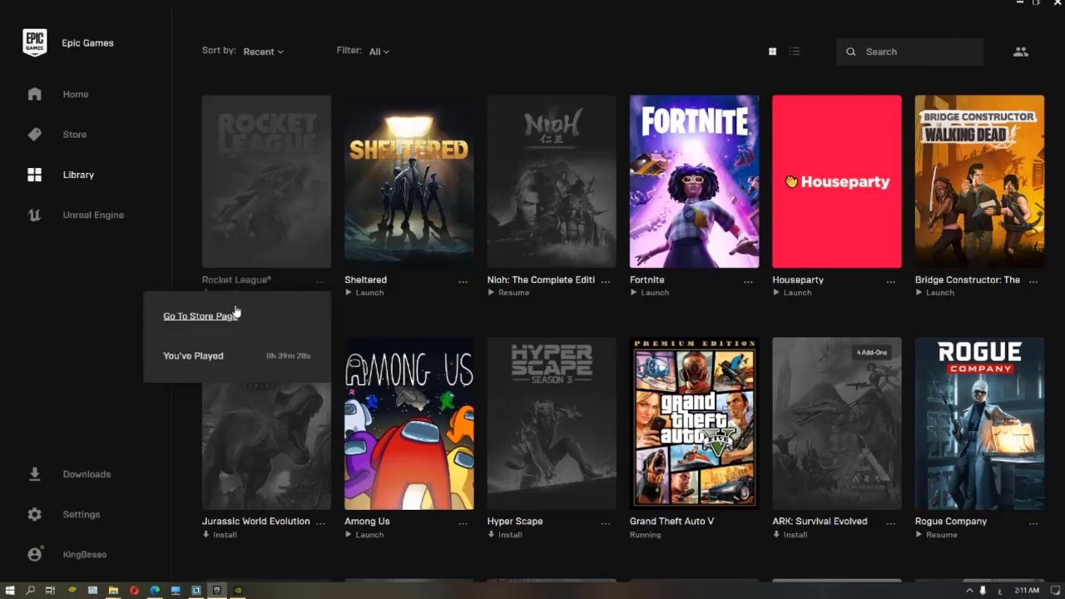
click(283, 284)
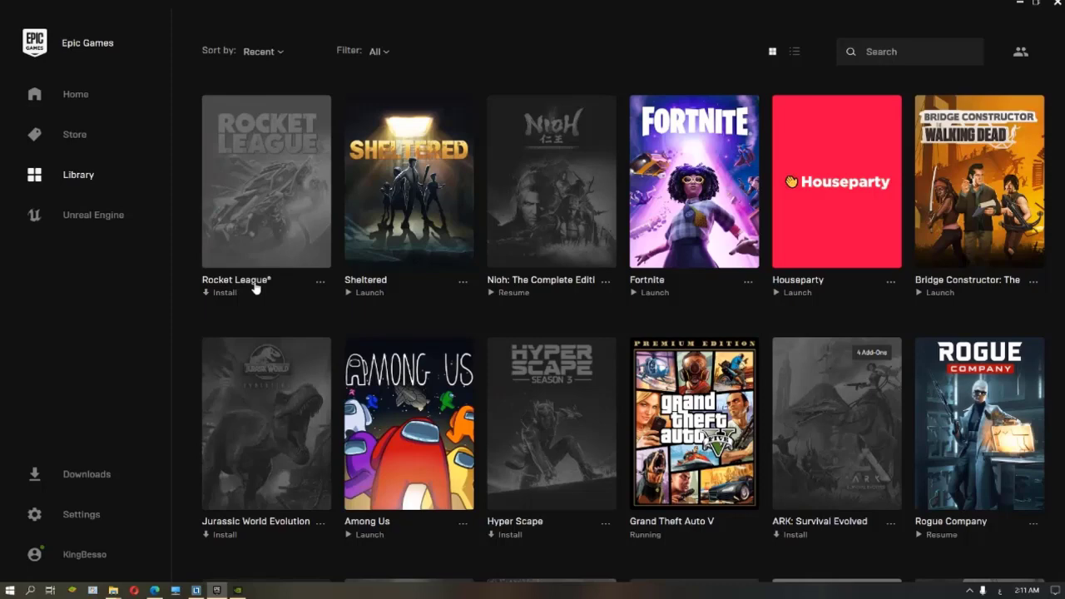
click(261, 274)
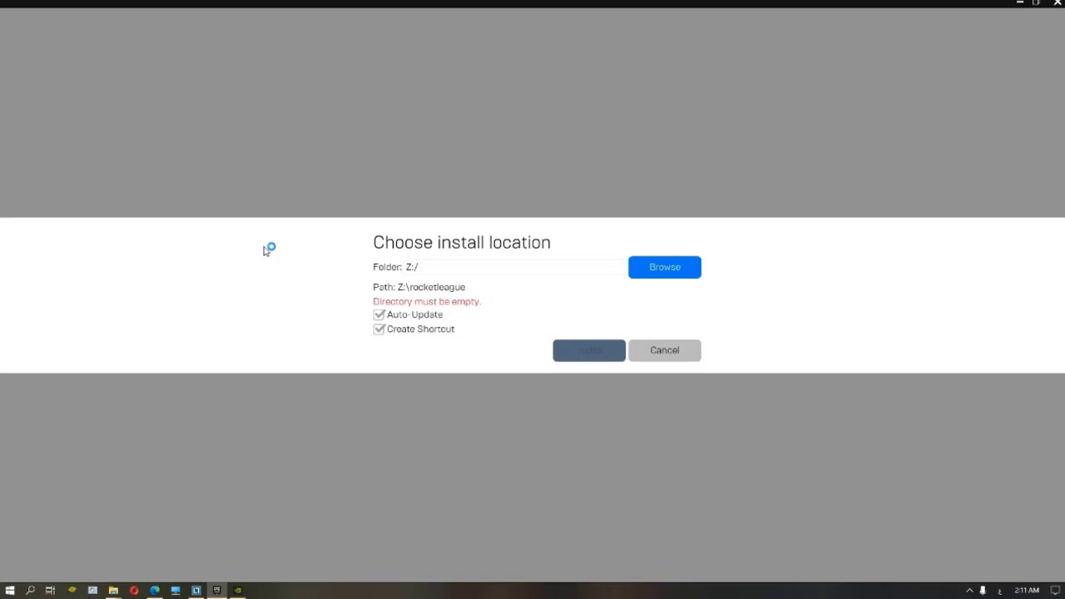
click(656, 276)
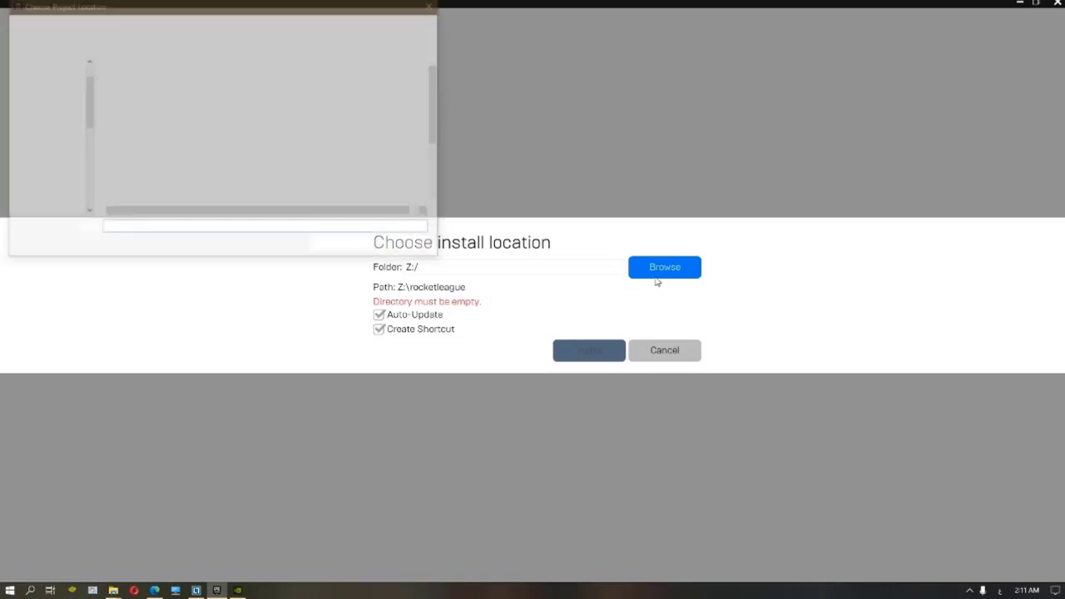
scroll(302, 142, down, 3)
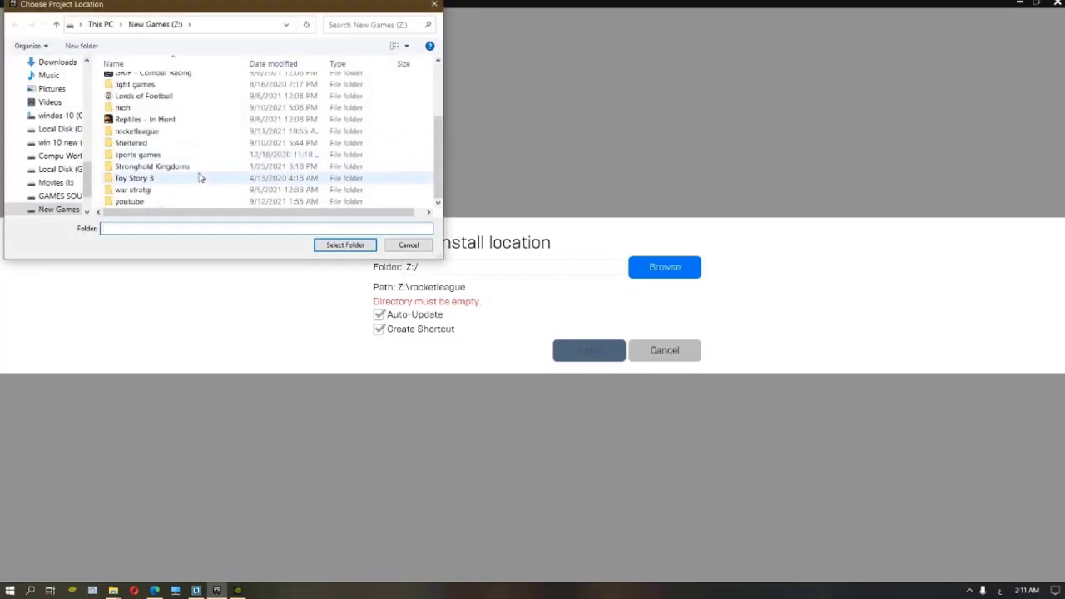
scroll(199, 176, up, 3)
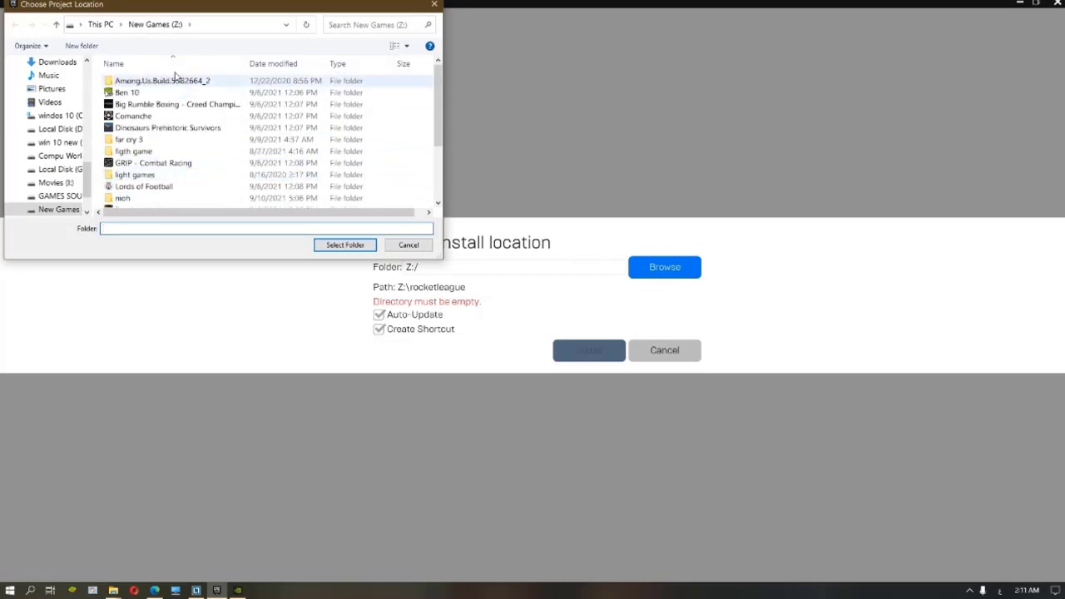
click(344, 244)
click(416, 317)
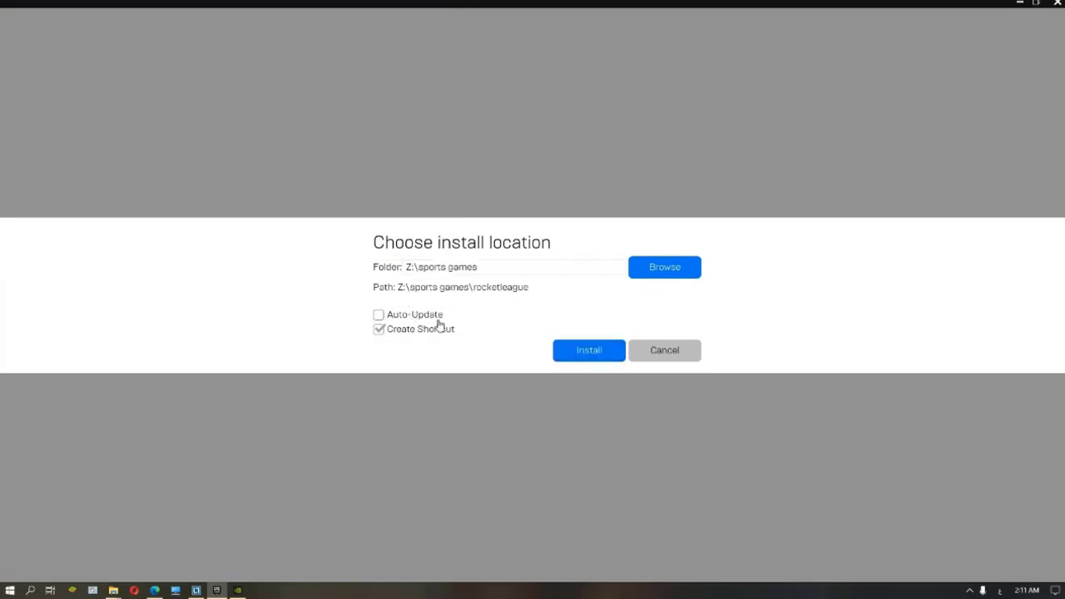
click(590, 351)
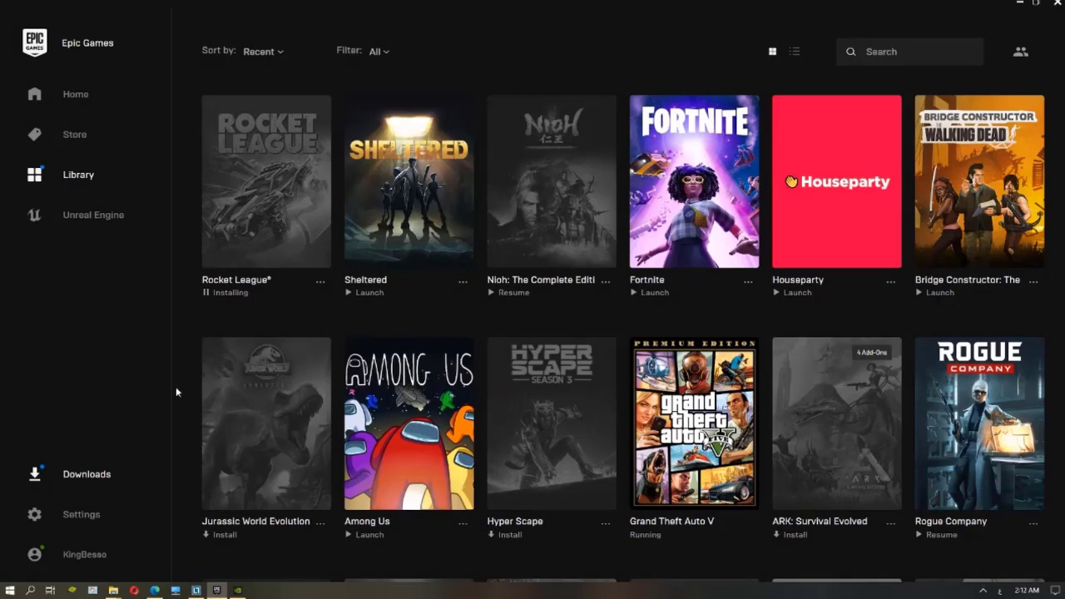
Step: Pause the running Rocket League download and cancel it
click(75, 480)
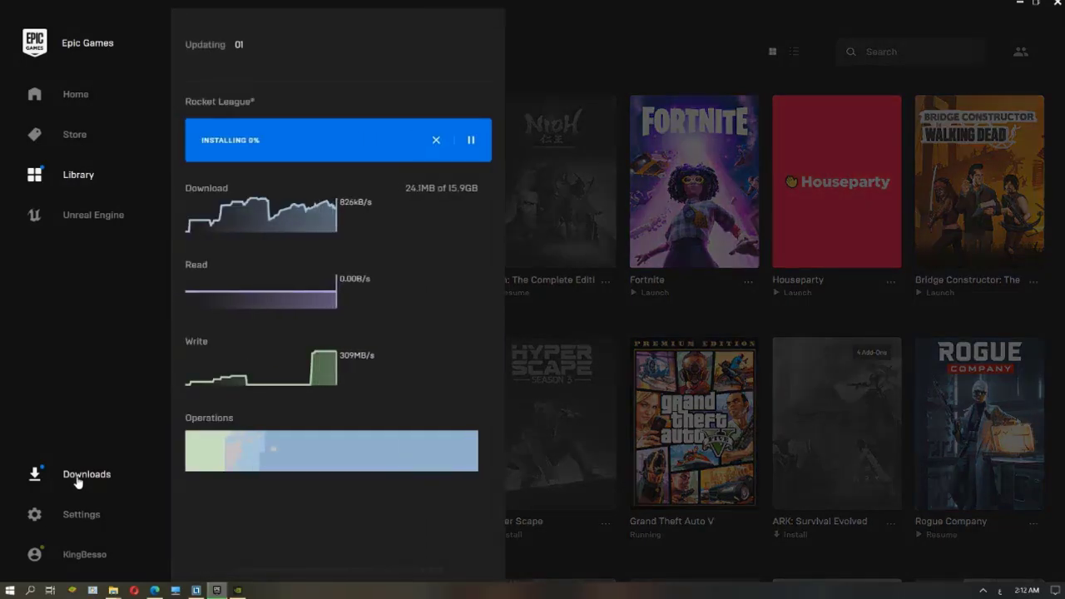
click(670, 186)
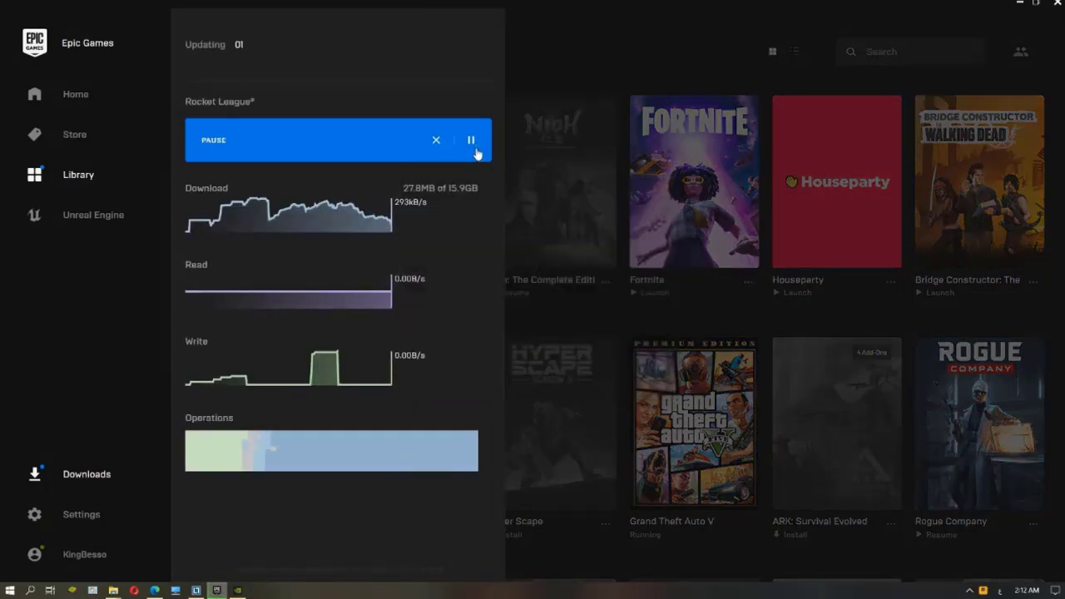
click(473, 146)
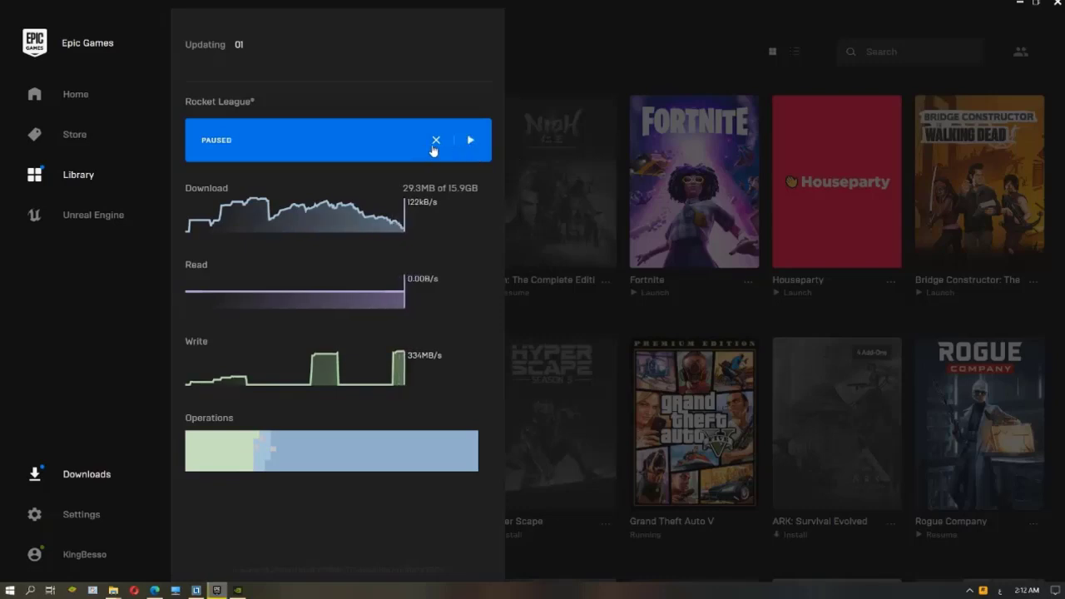
click(432, 146)
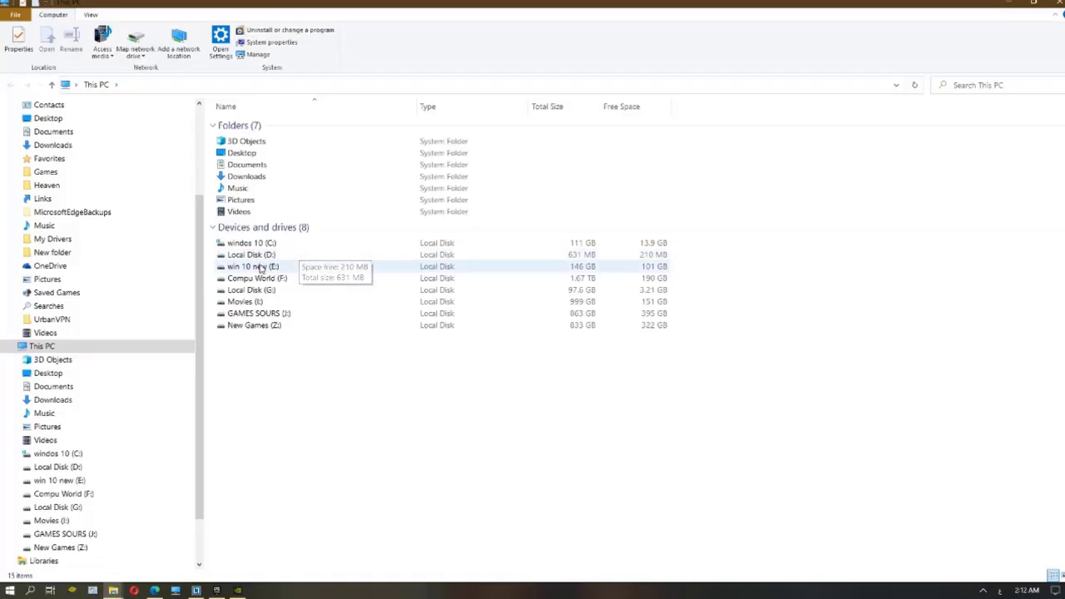
Step: In File Explorer, copy the .egstore, Binaries, Engine and TAGame folders from the rocketleague folder on drive E:
double_click(261, 267)
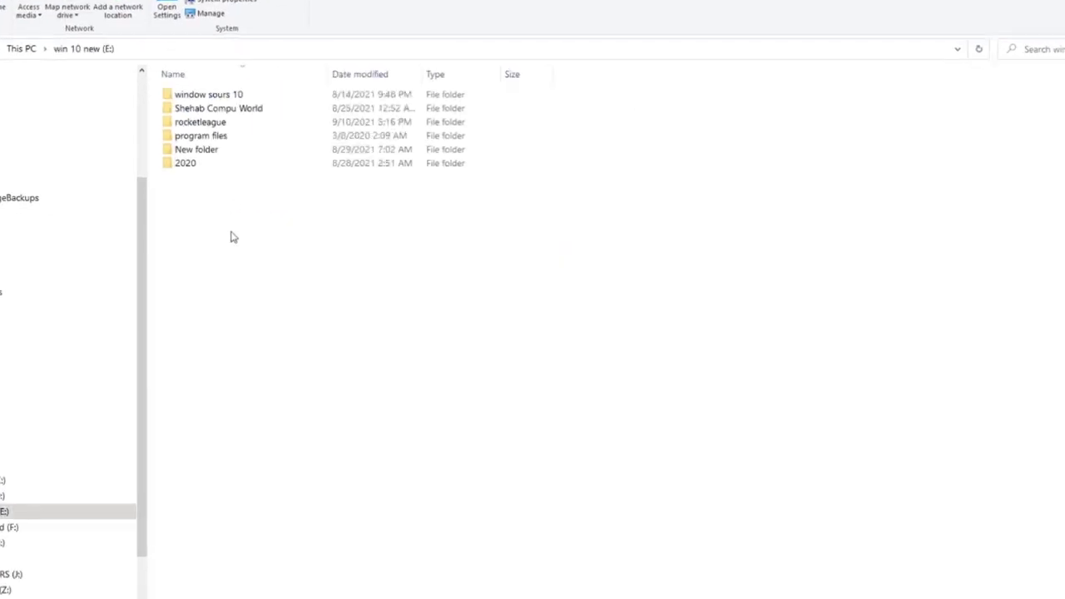
click(262, 152)
double_click(197, 121)
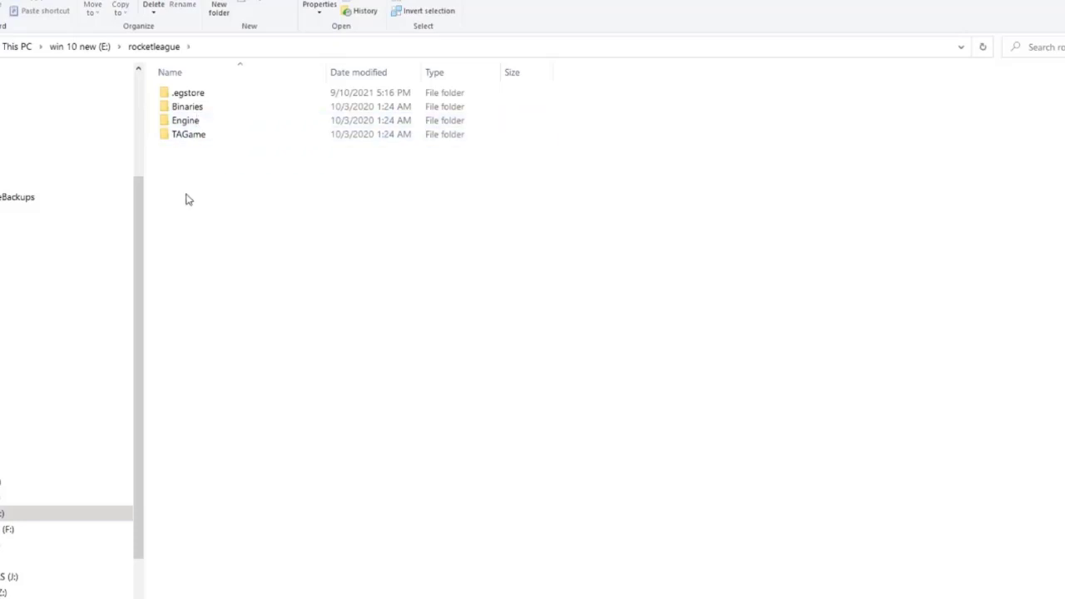
drag(177, 206, 246, 135)
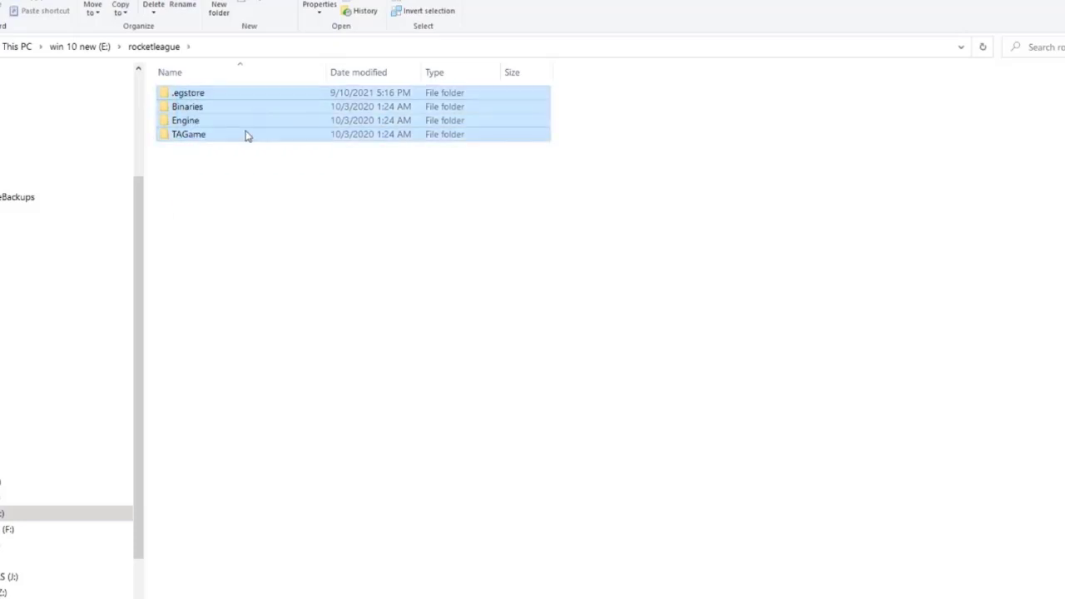
right_click(212, 115)
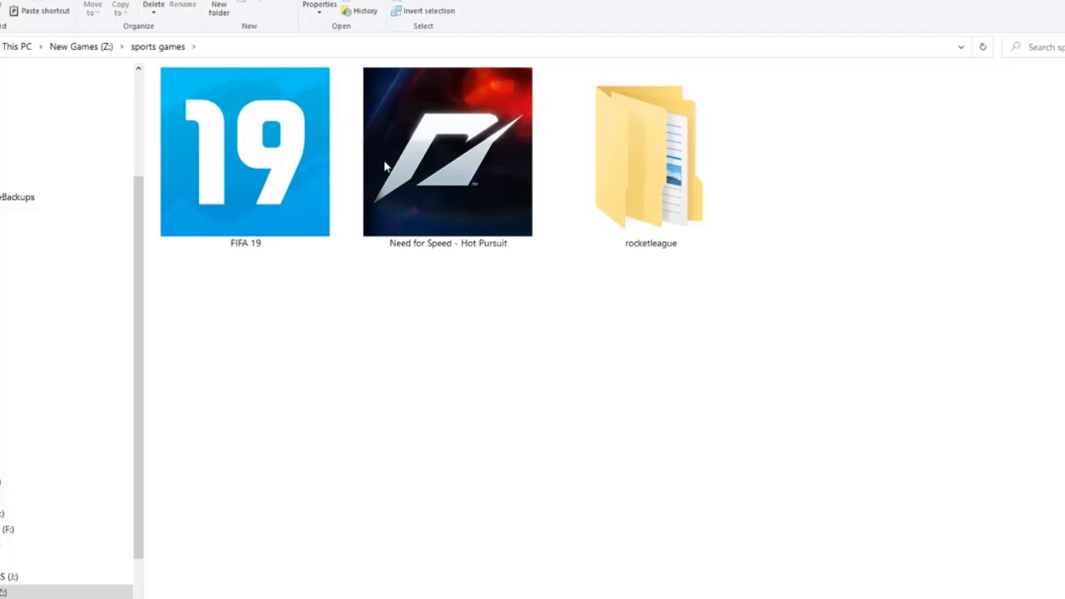
Step: Paste the copied game folders into Z:\sports games\rocketleague\.egstore\bps\Install
double_click(626, 160)
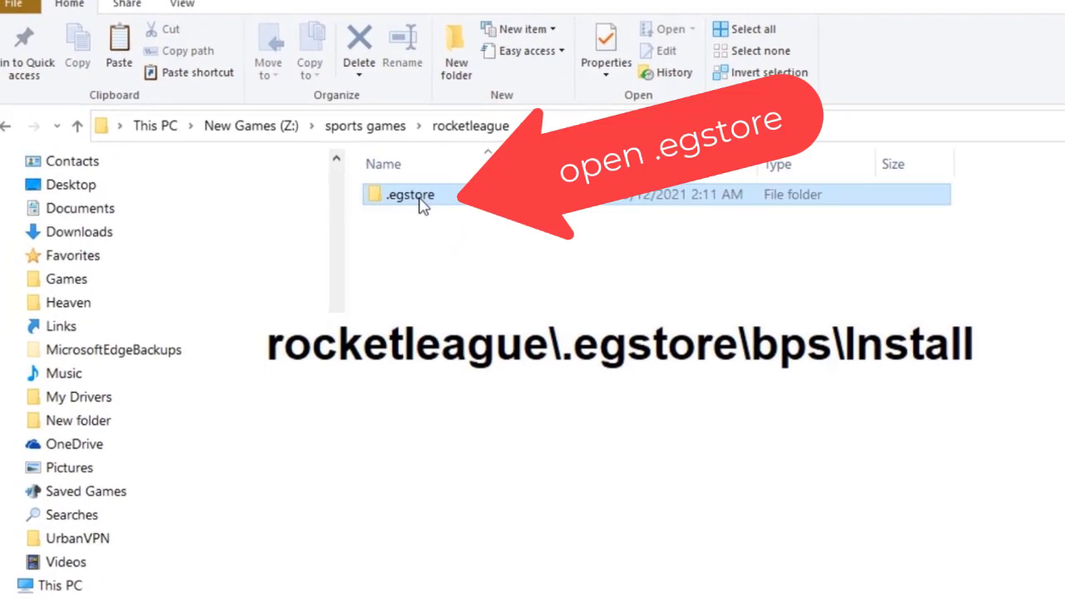
double_click(422, 205)
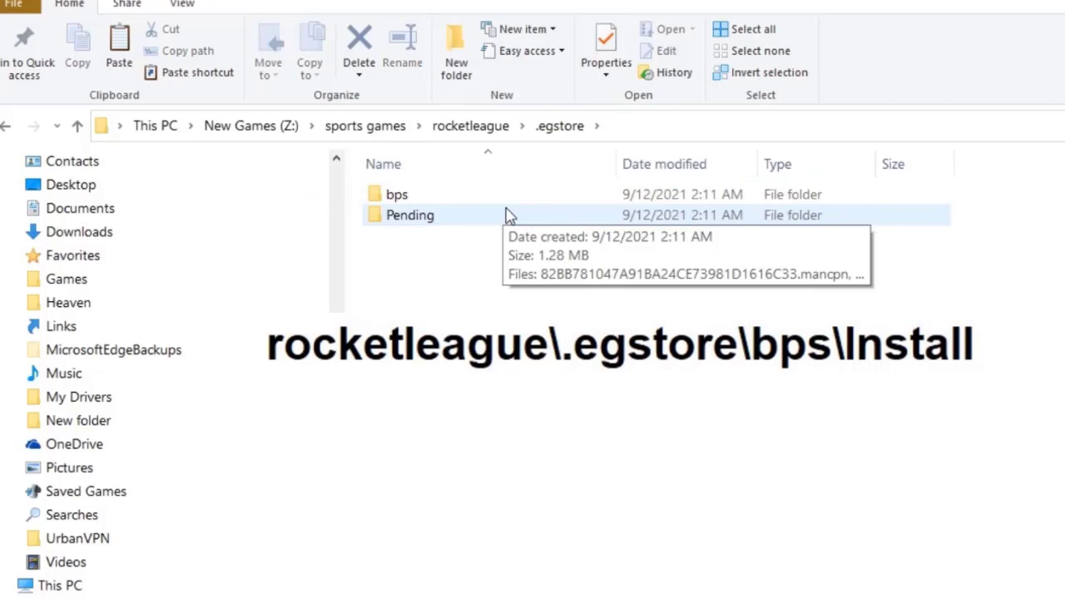
double_click(437, 195)
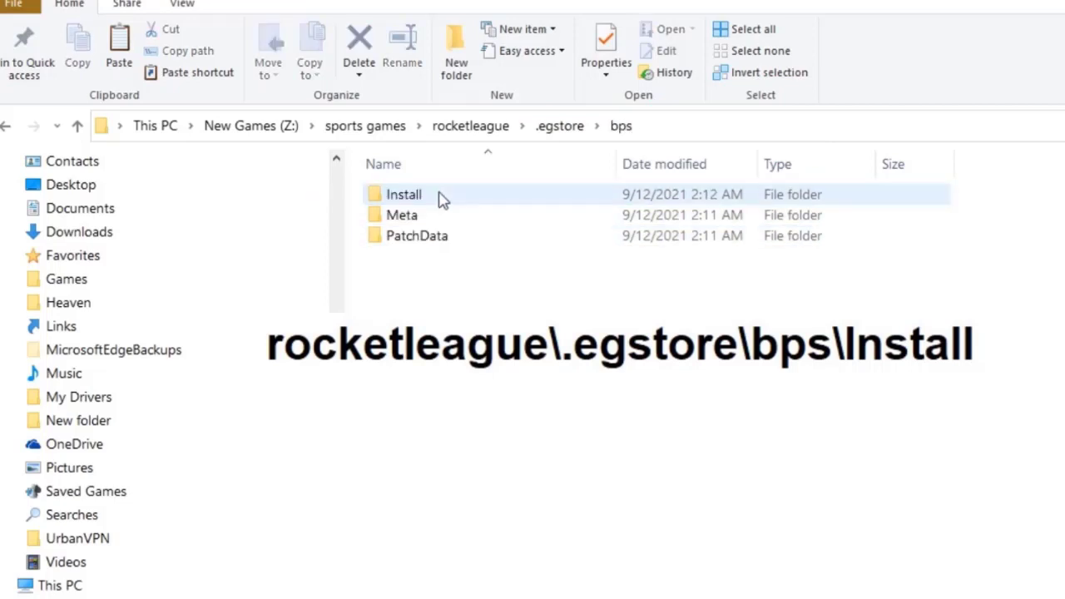
double_click(460, 197)
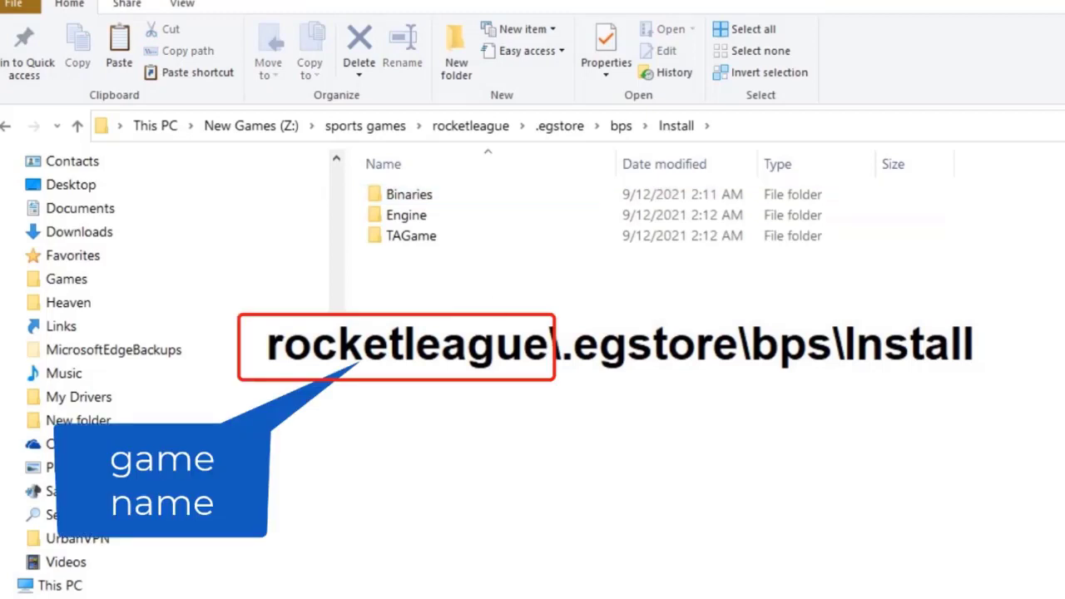
right_click(451, 354)
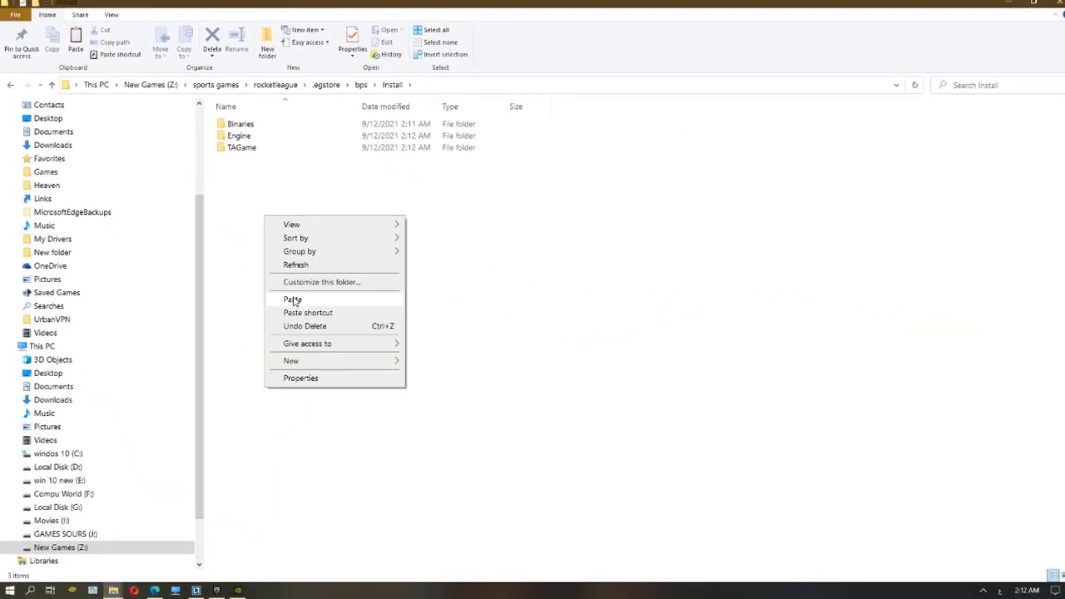
click(246, 290)
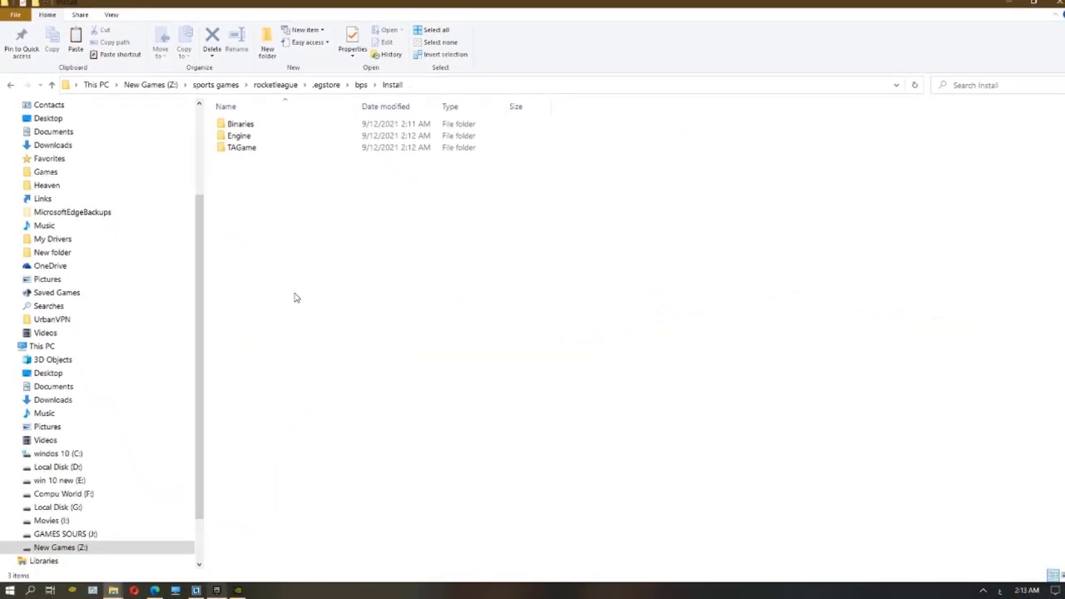
key(ctrl+v)
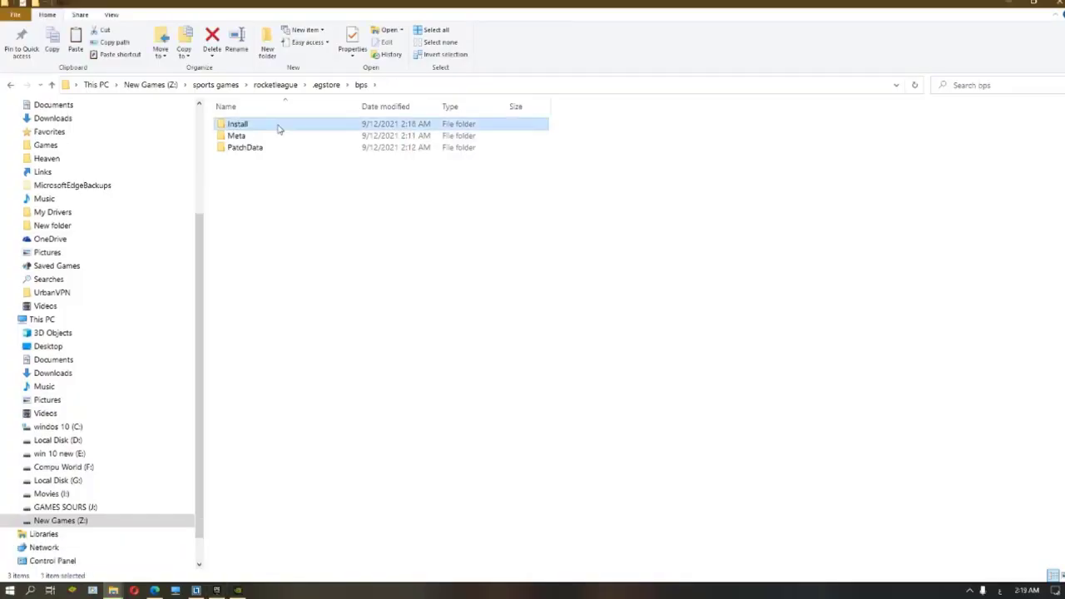
Step: Check the contents of the Install folder and its .egstore subfolder
double_click(280, 125)
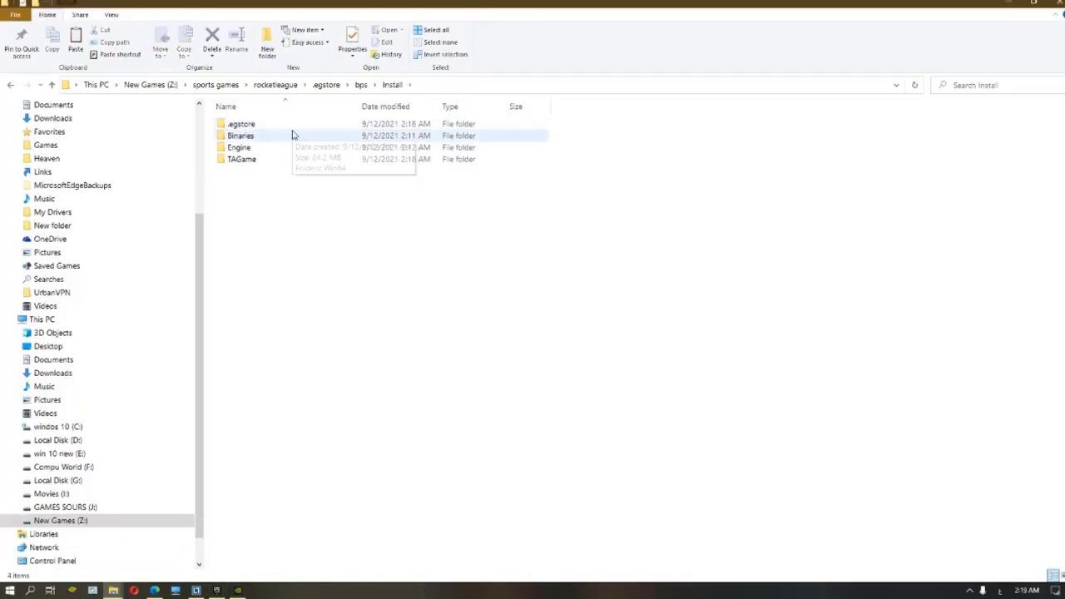
double_click(293, 125)
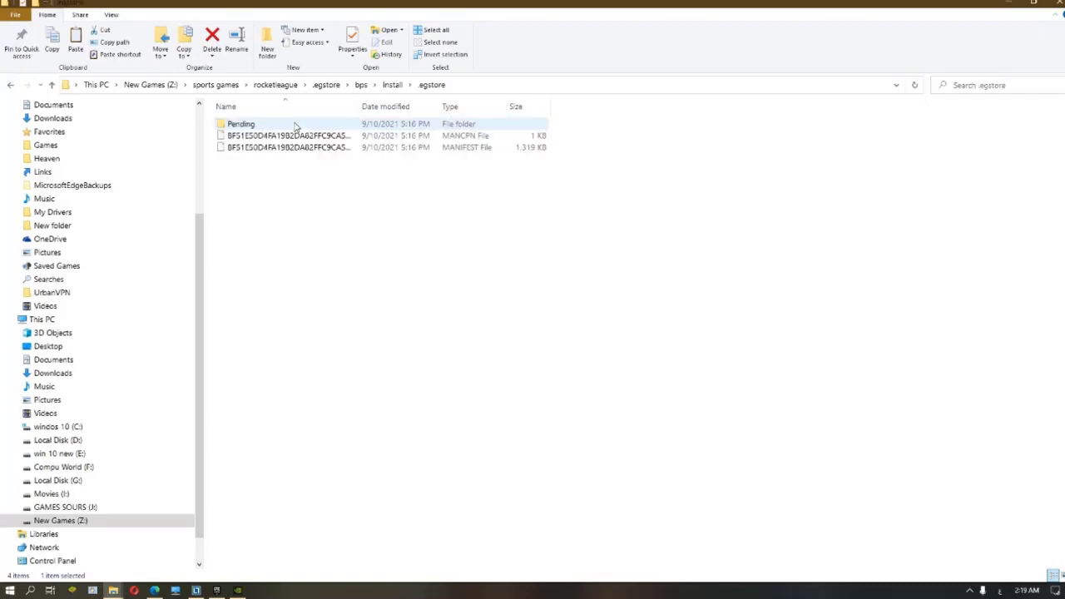
click(389, 85)
Step: Switch to the Epic Games Launcher, resume the Rocket League installation from the library and check its download progress
click(216, 589)
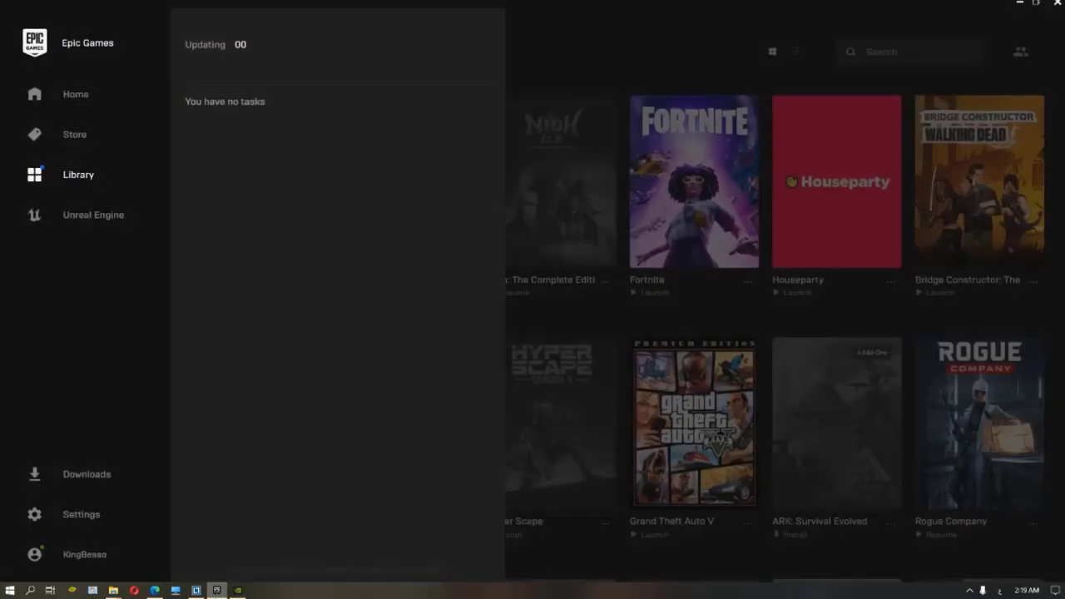
click(102, 182)
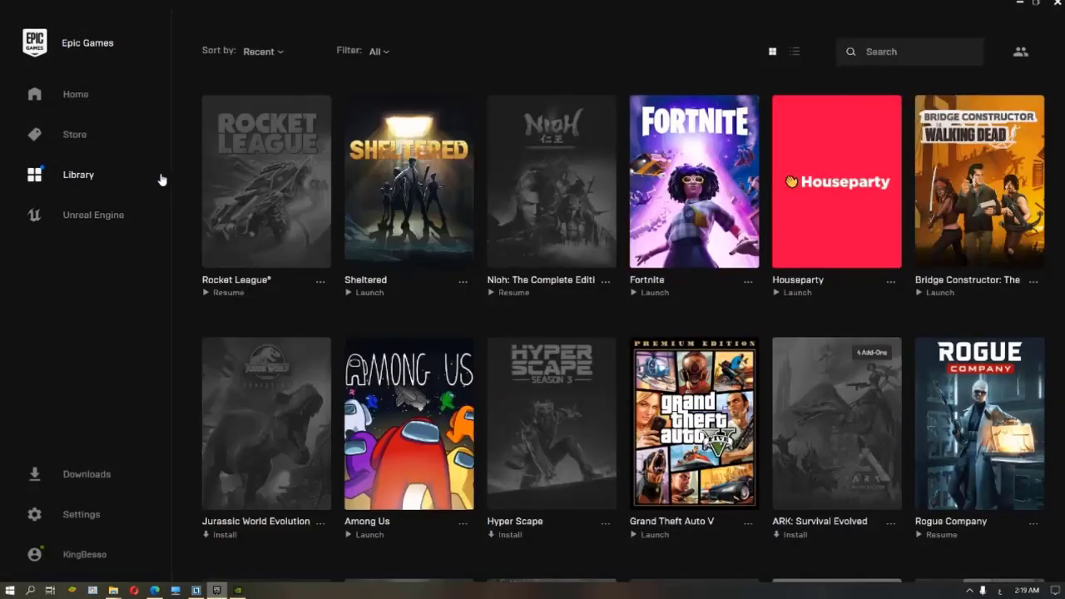
click(265, 262)
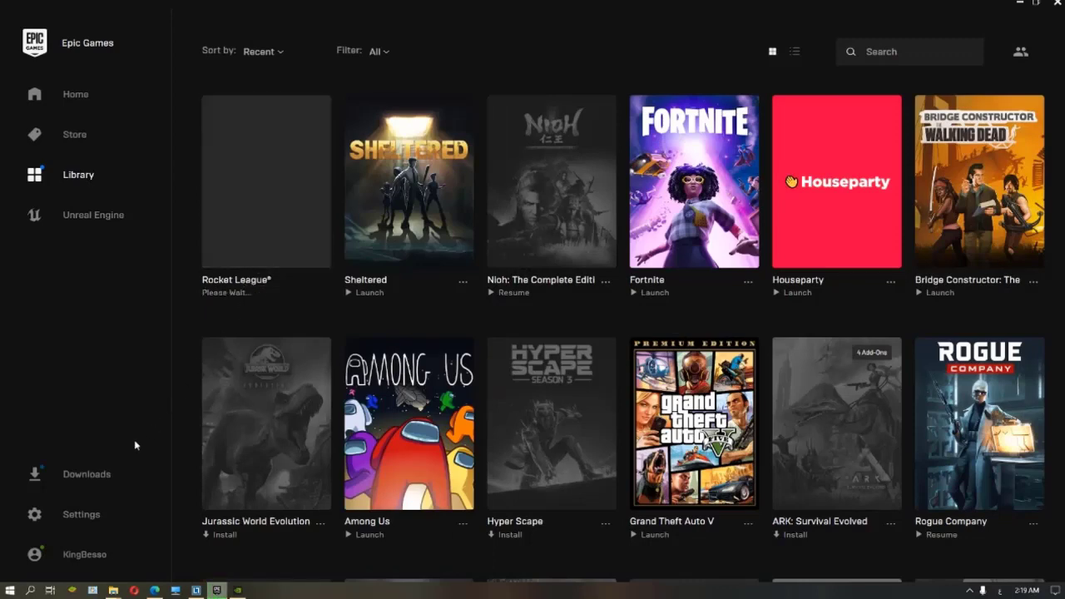
click(102, 476)
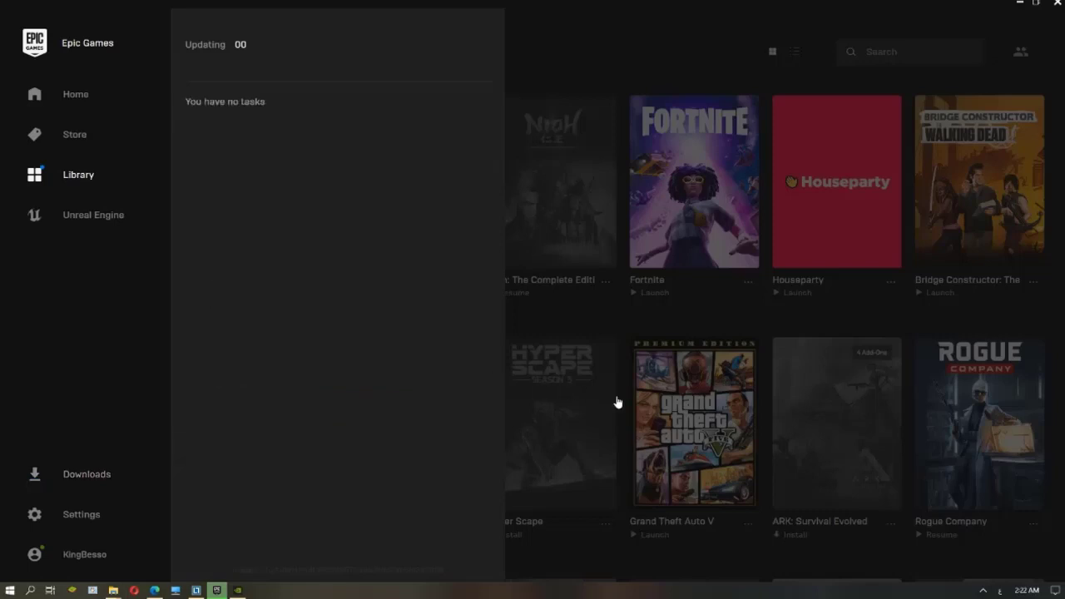
click(88, 475)
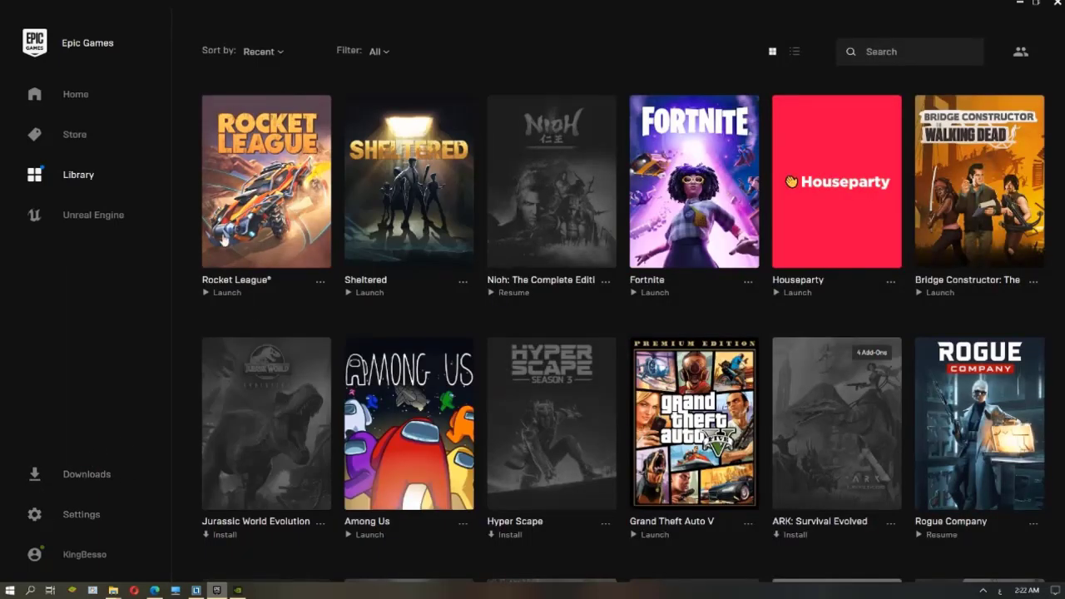